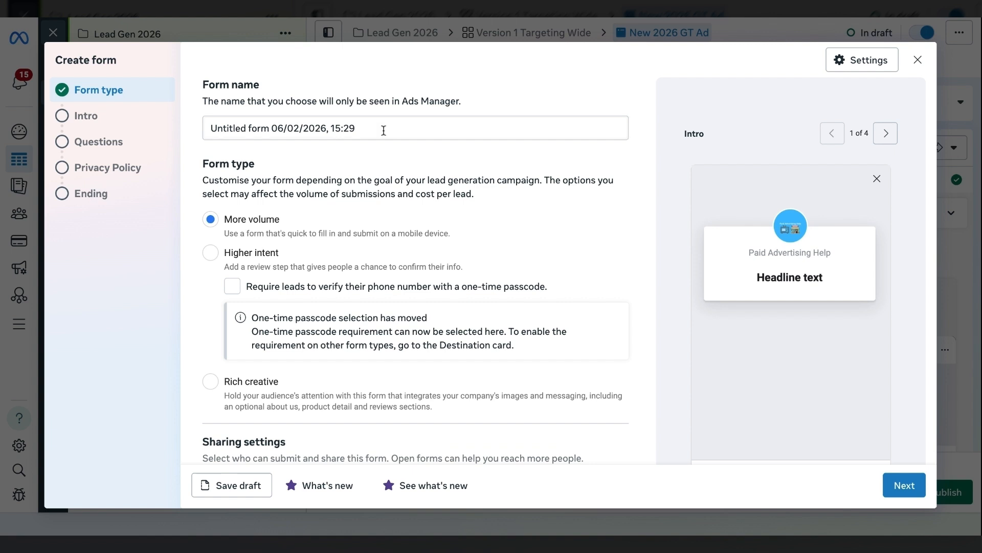
# Replace the default form name with "New Form"
pyautogui.moveTo(384, 131); pyautogui.dragTo(160, 128)
pyautogui.write('New')
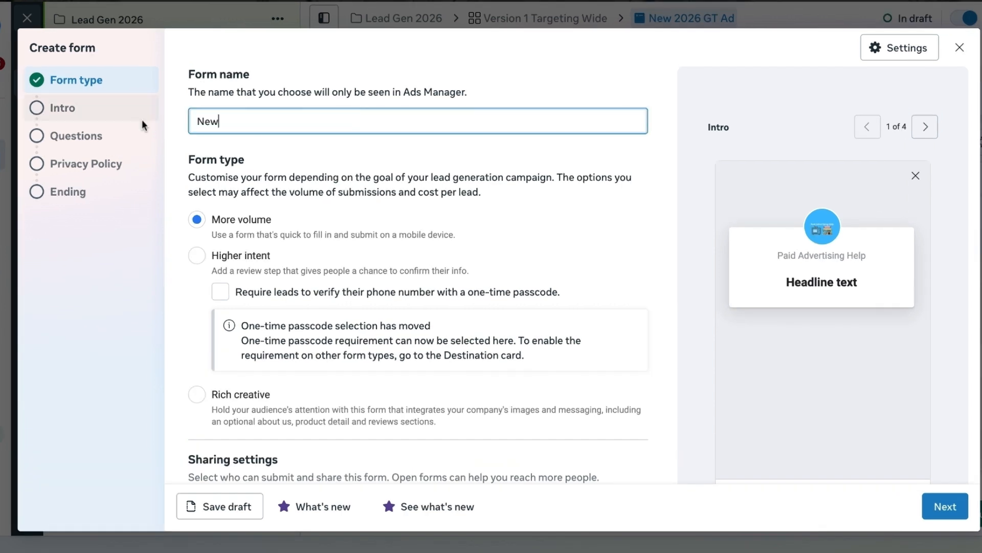
pyautogui.write(' Form')
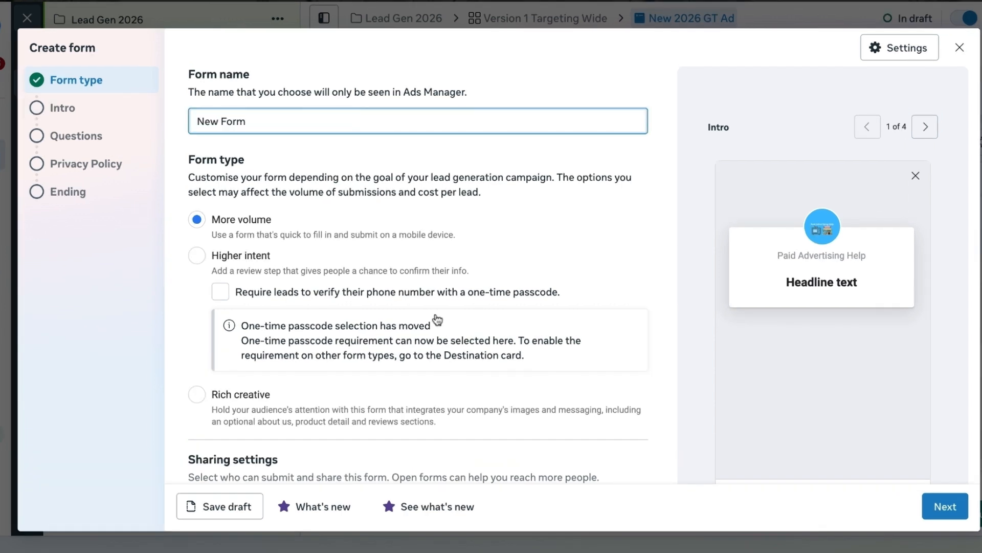
# Turn off flexible form delivery for the form and continue to the intro section
pyautogui.scroll(-3, 438, 320)
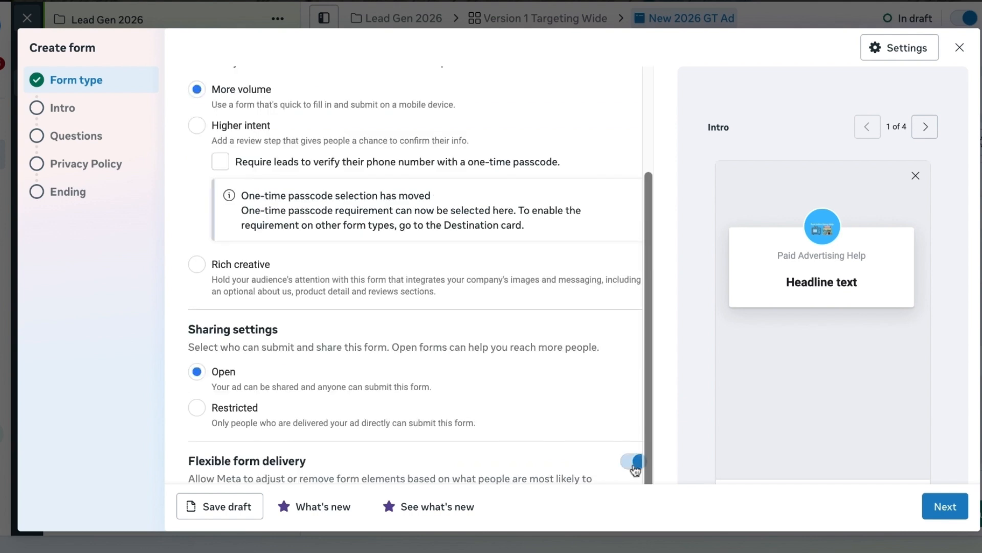
pyautogui.scroll(-1, 639, 465)
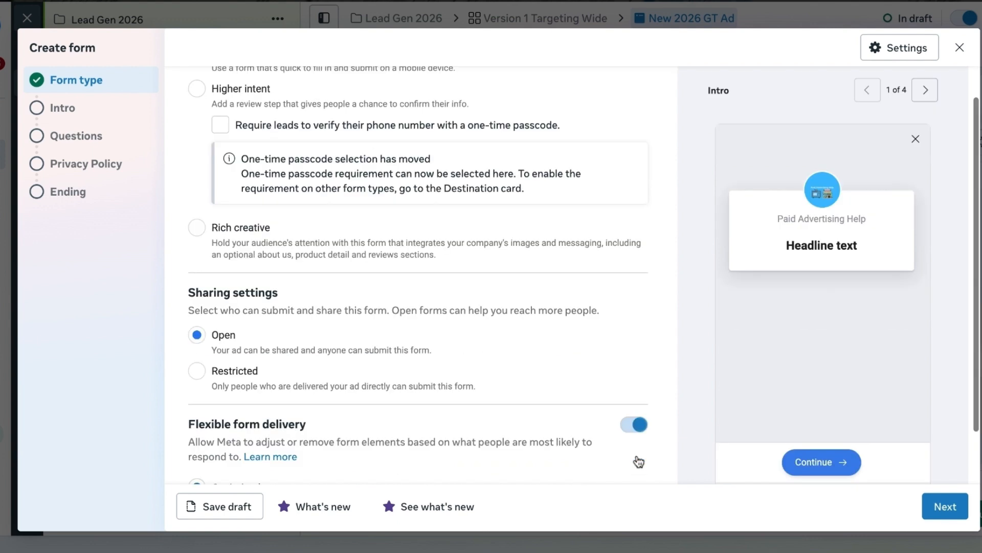
pyautogui.click(640, 426)
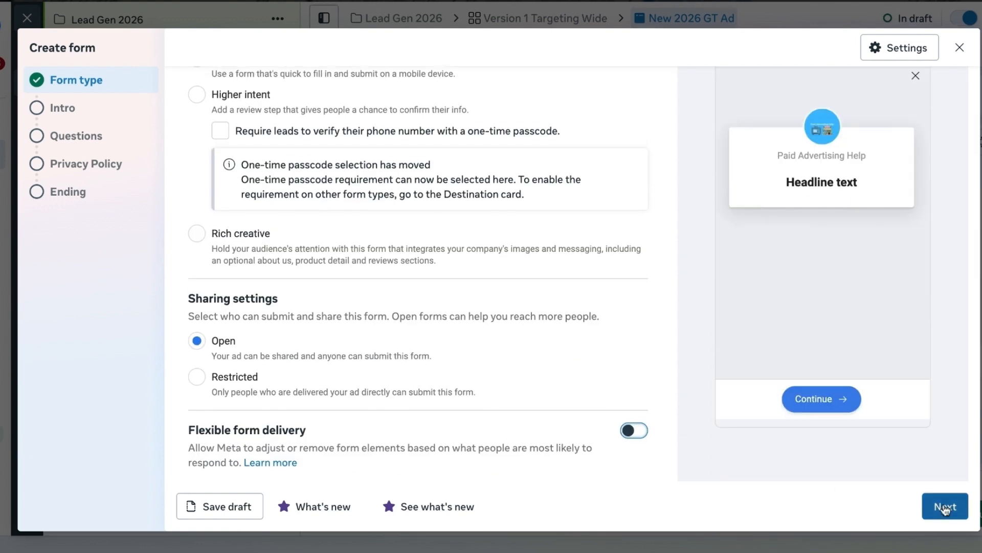
pyautogui.click(946, 508)
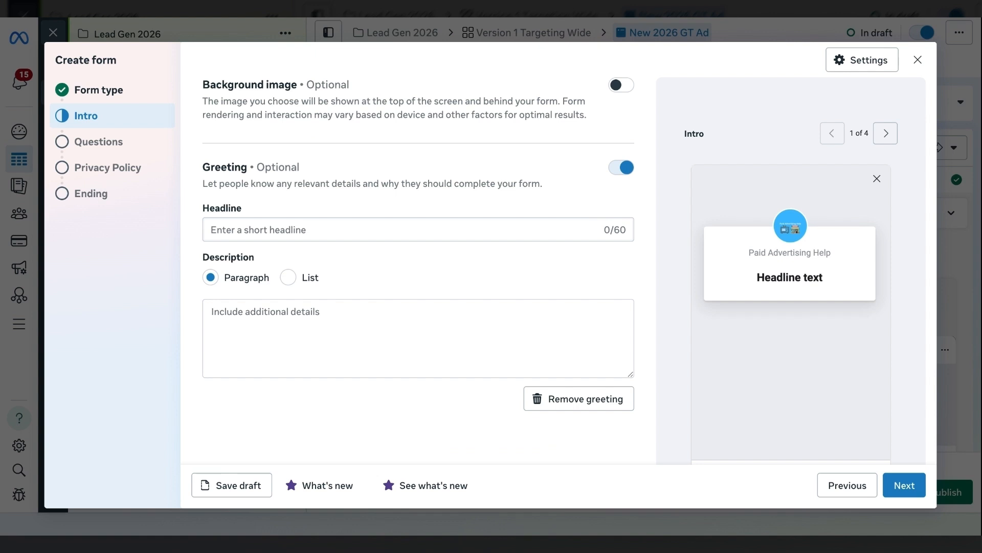
# Turn off the optional greeting in the intro and continue to the questions section
pyautogui.click(623, 168)
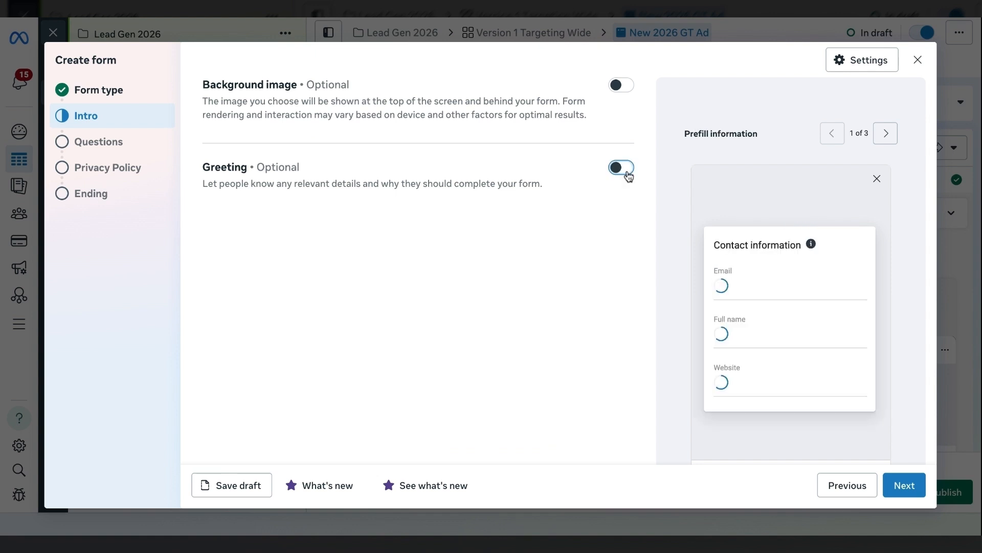
pyautogui.click(910, 489)
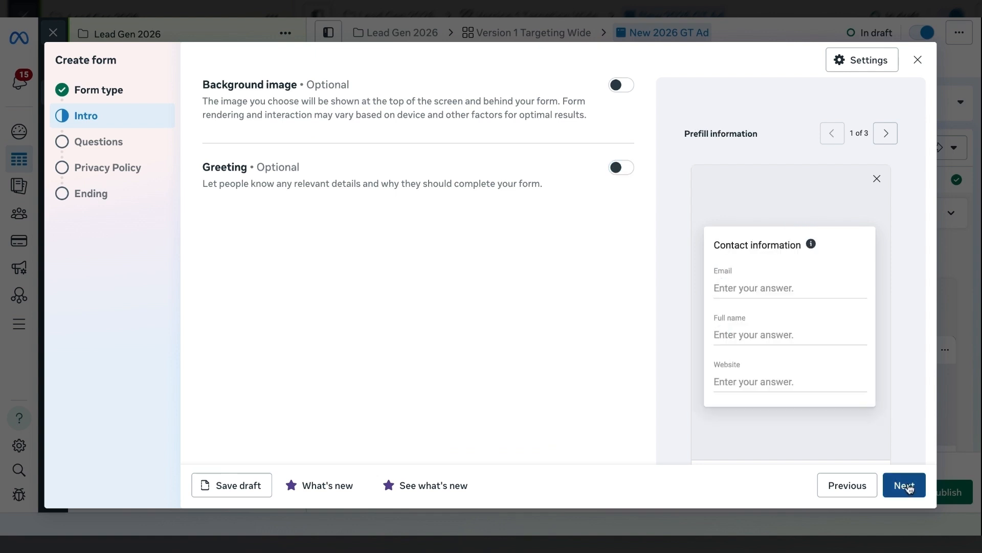
pyautogui.scroll(-2, 280, 296)
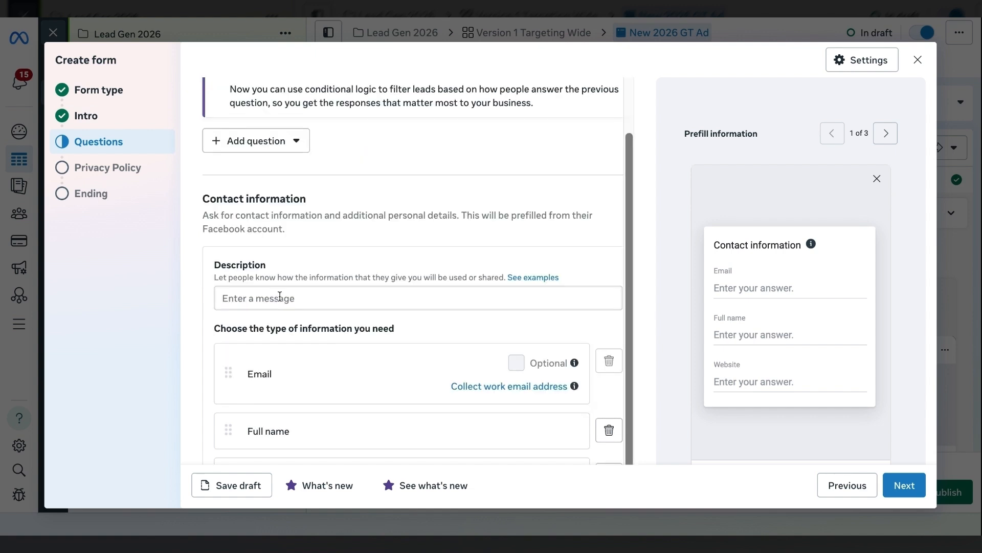
pyautogui.scroll(1, 307, 281)
pyautogui.scroll(1, 328, 251)
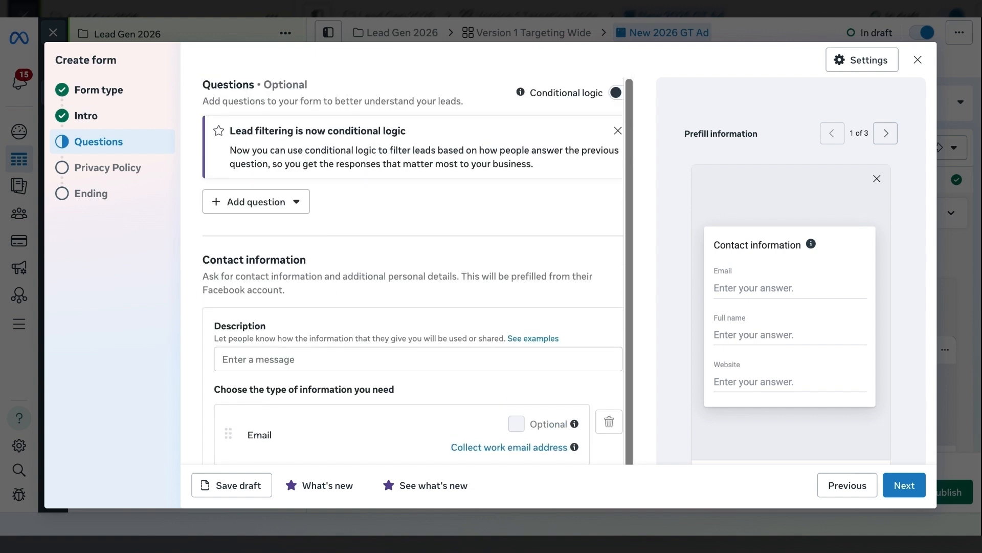
# Add a short-answer question reading "How soon do you need help with ads?"
pyautogui.click(295, 211)
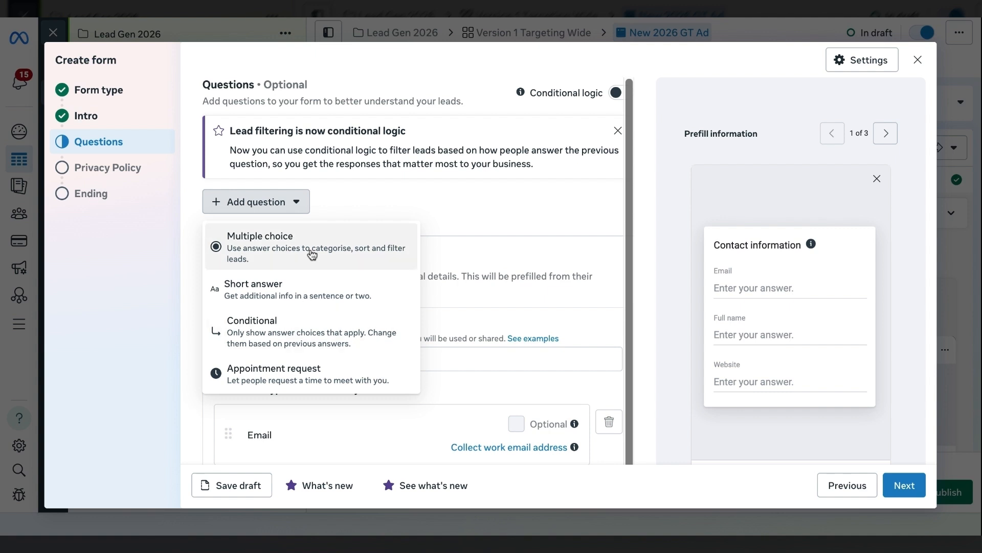
pyautogui.click(299, 295)
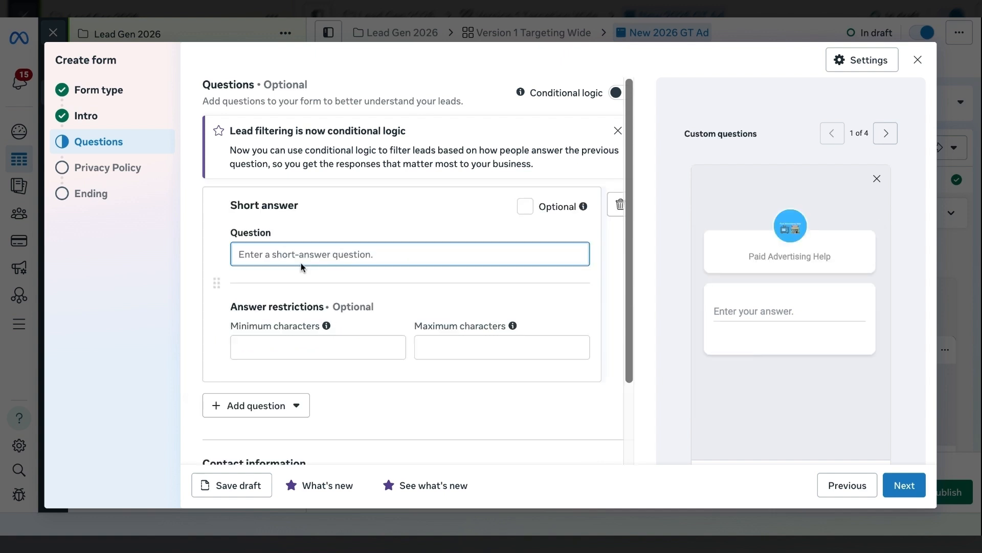
pyautogui.write('How ')
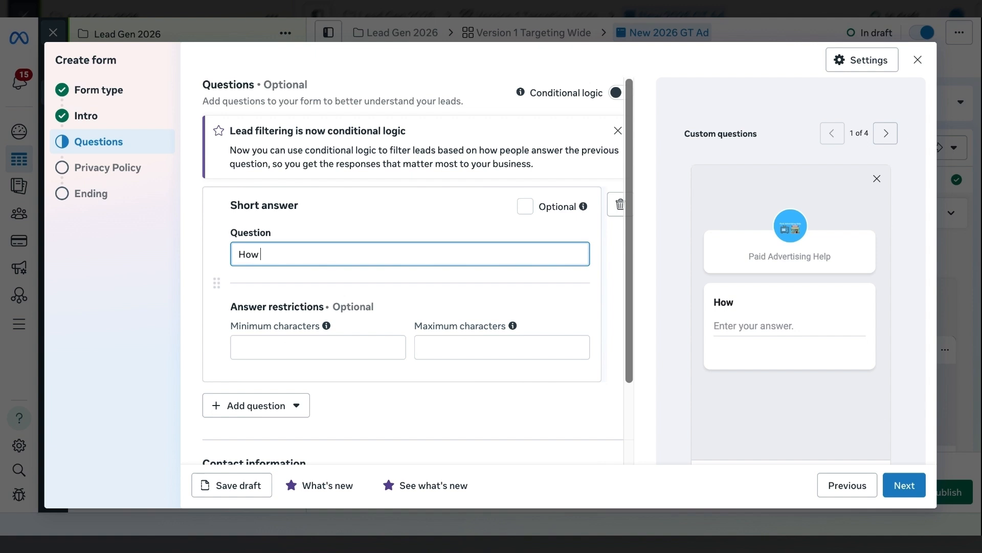
pyautogui.write('soon do you need ')
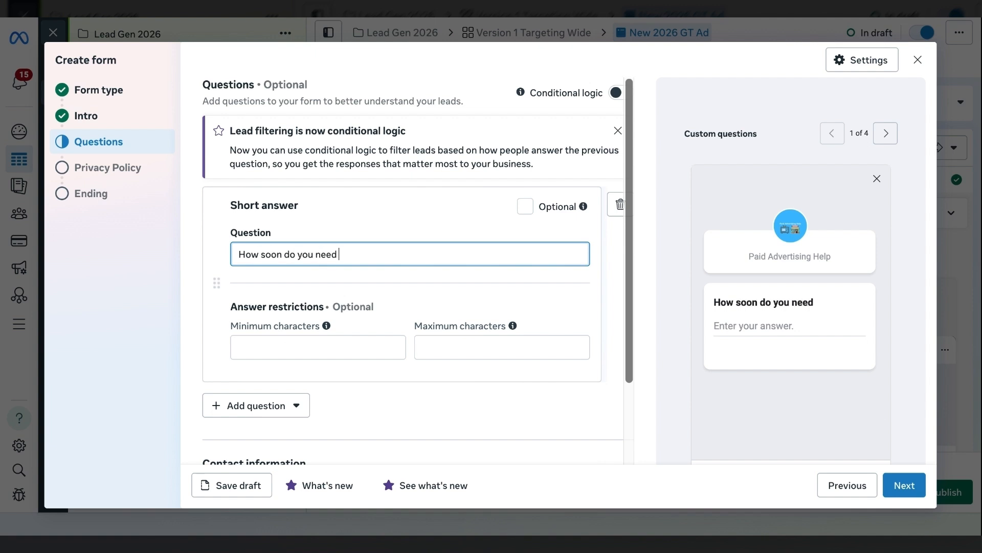
pyautogui.write('help with ads?')
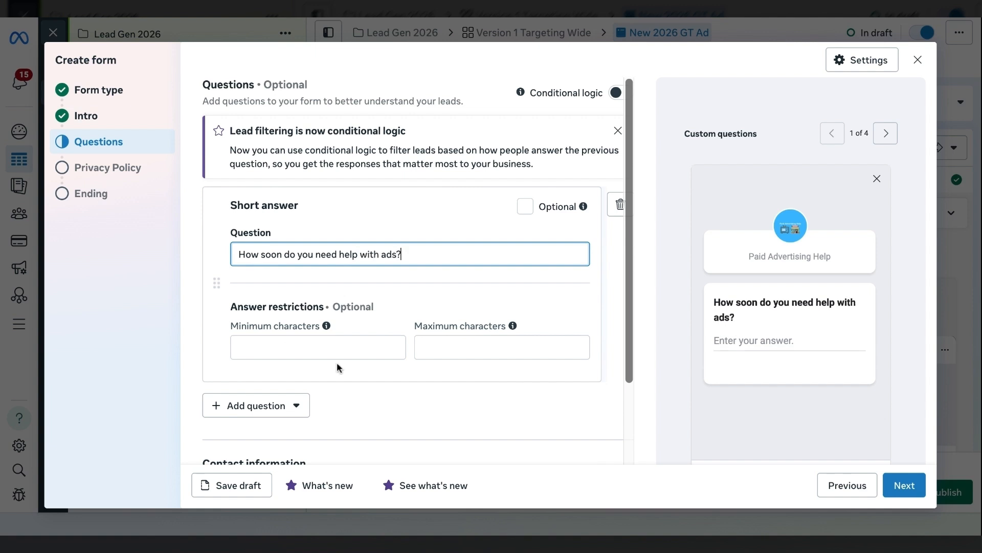
# Restrict the short answer to a minimum of 50 and a maximum of 100 characters
pyautogui.click(319, 347)
pyautogui.write('1')
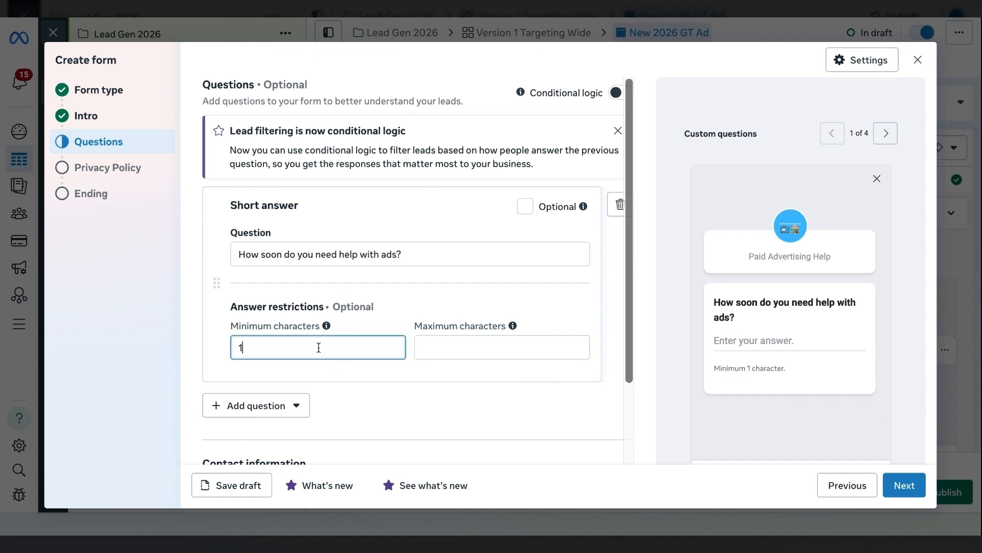
pyautogui.write('0')
pyautogui.press('BackSpace')
pyautogui.press('BackSpace')
pyautogui.write('50')
pyautogui.click(494, 346)
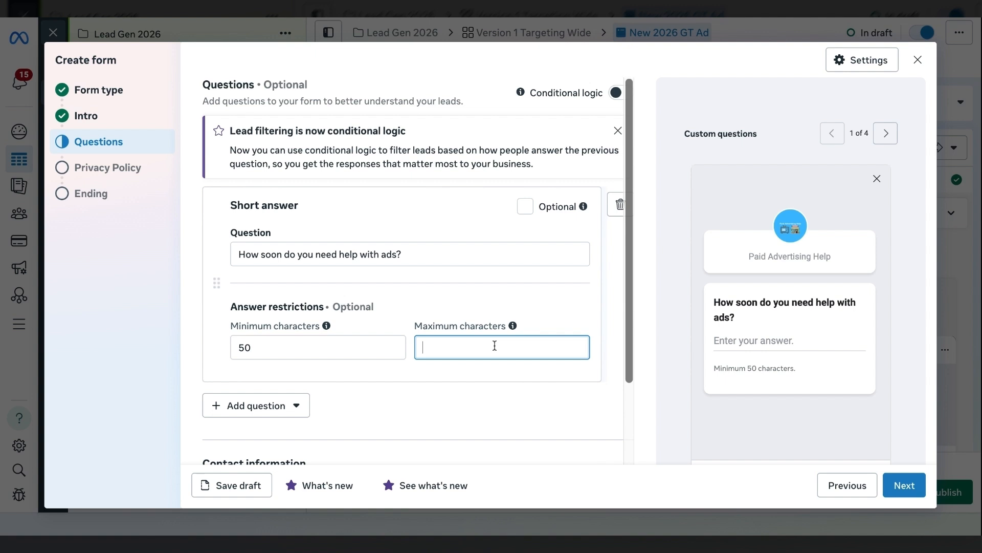
pyautogui.write('1')
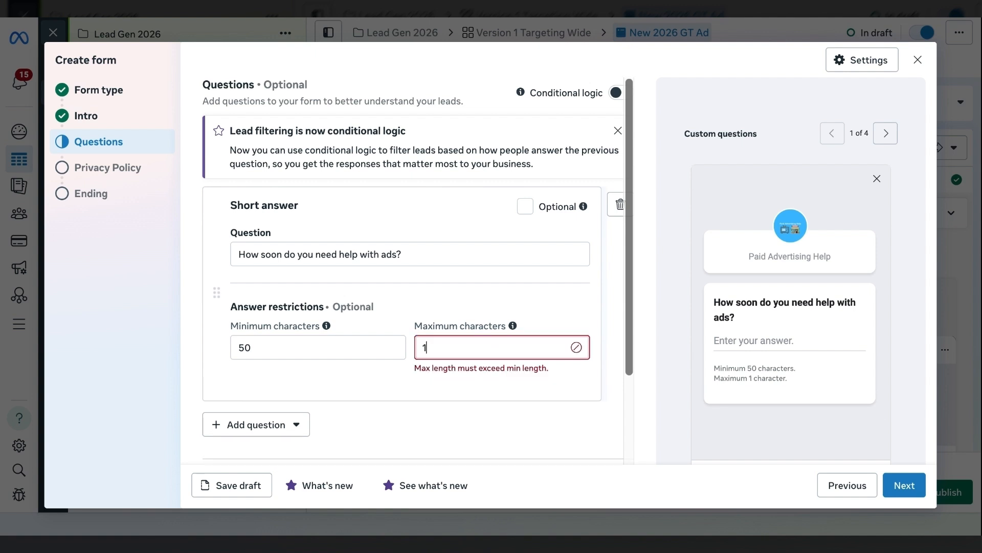
pyautogui.write('00')
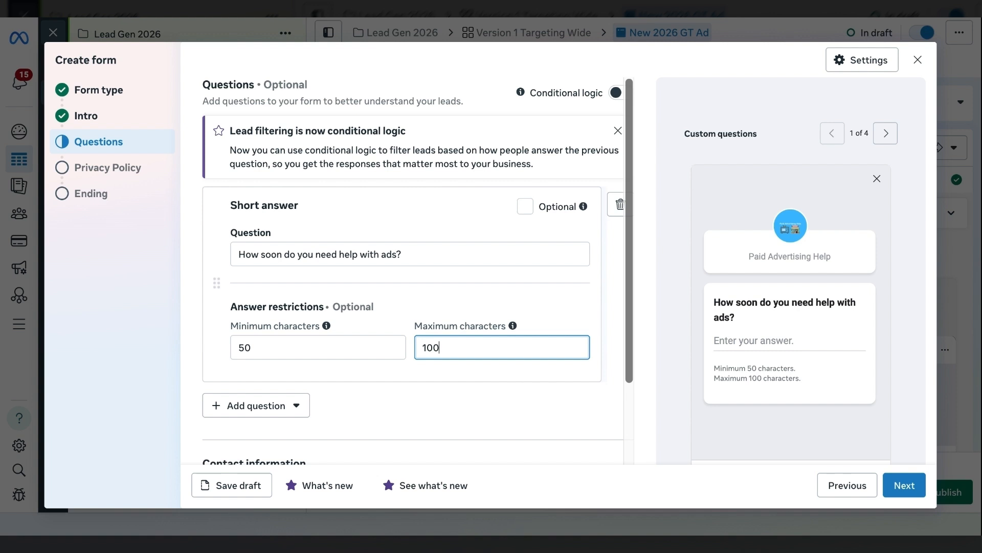
# Add a multiple-choice question reading "Have you run ads before?"
pyautogui.scroll(-1, 295, 389)
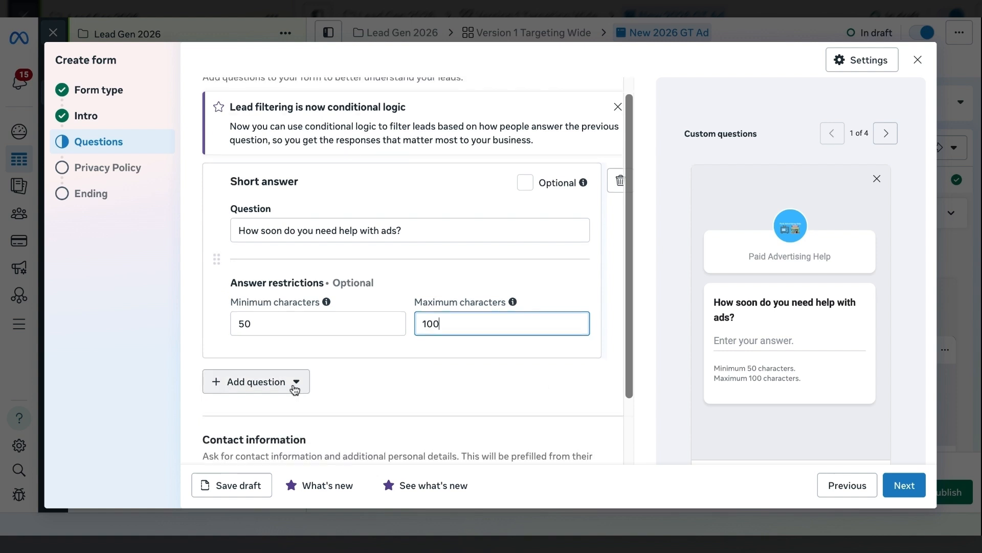
pyautogui.click(295, 389)
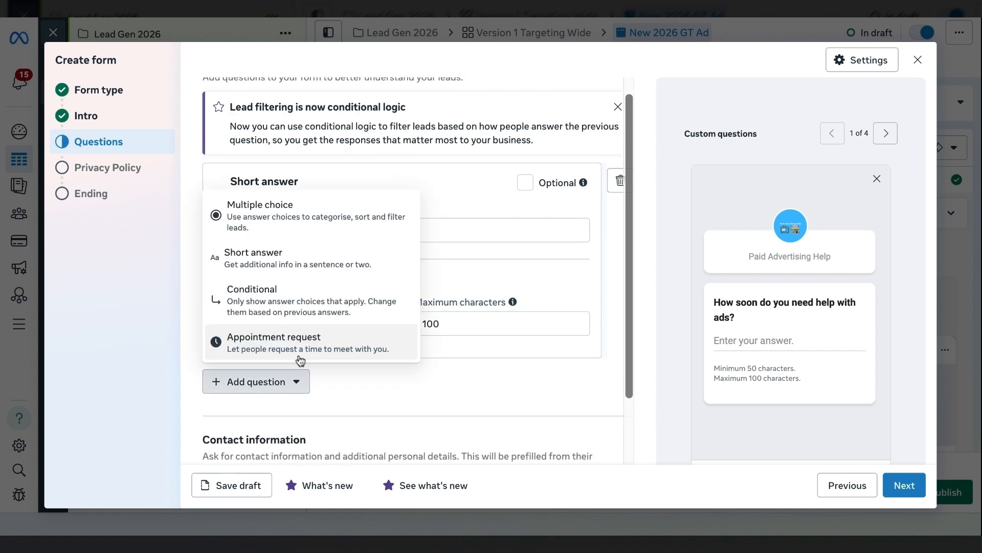
pyautogui.click(310, 225)
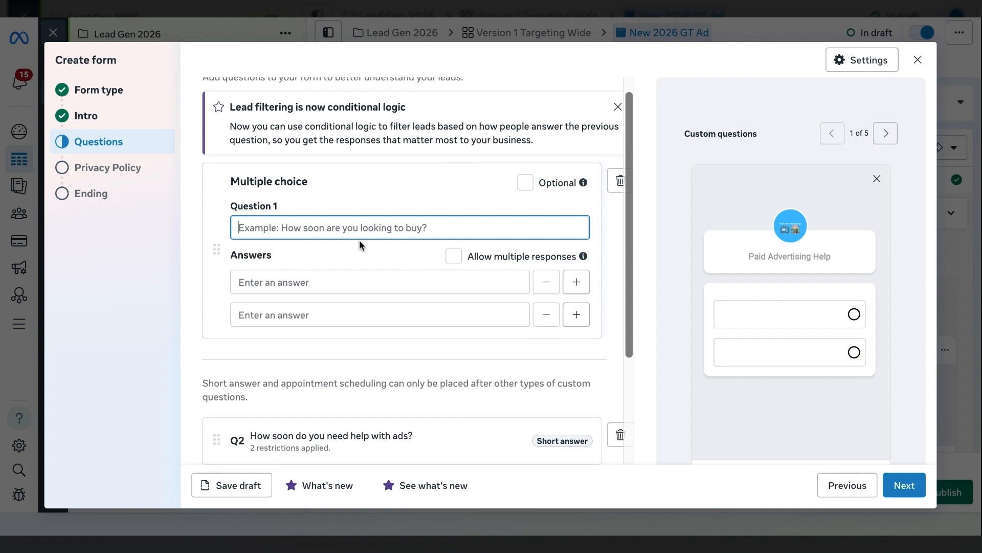
pyautogui.write('Have')
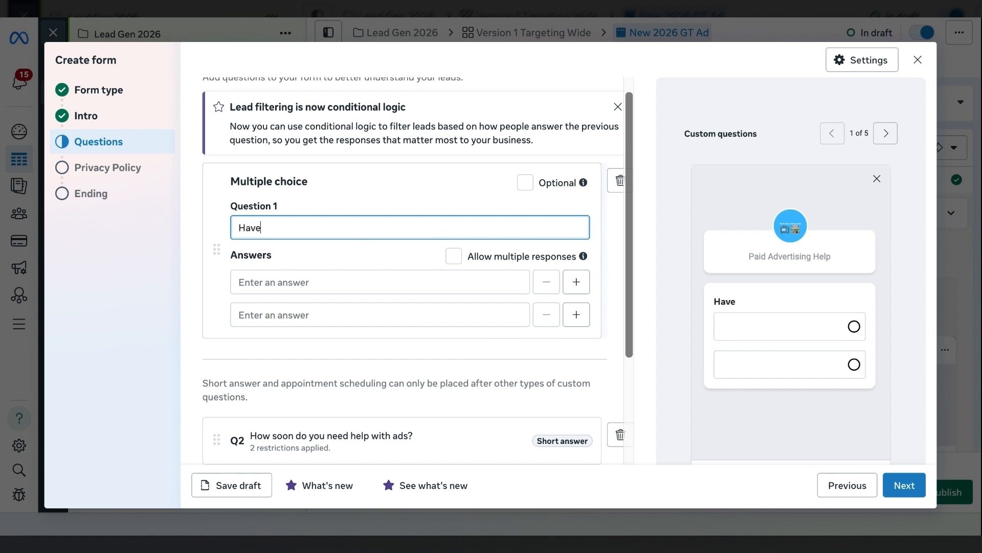
pyautogui.write(' you run ads')
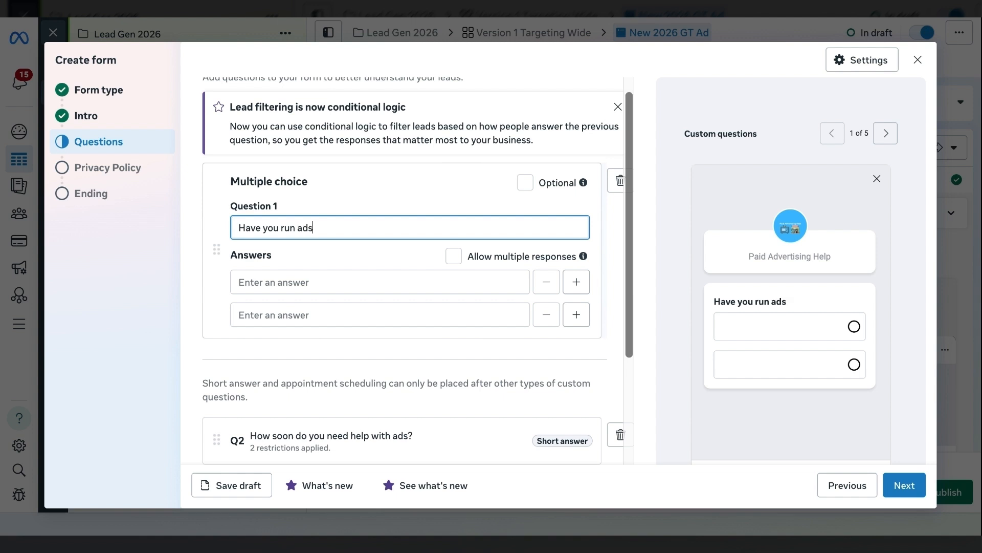
pyautogui.write(' before?')
# Enter "Yes" and "No" as the two answers of the multiple-choice question
pyautogui.click(306, 281)
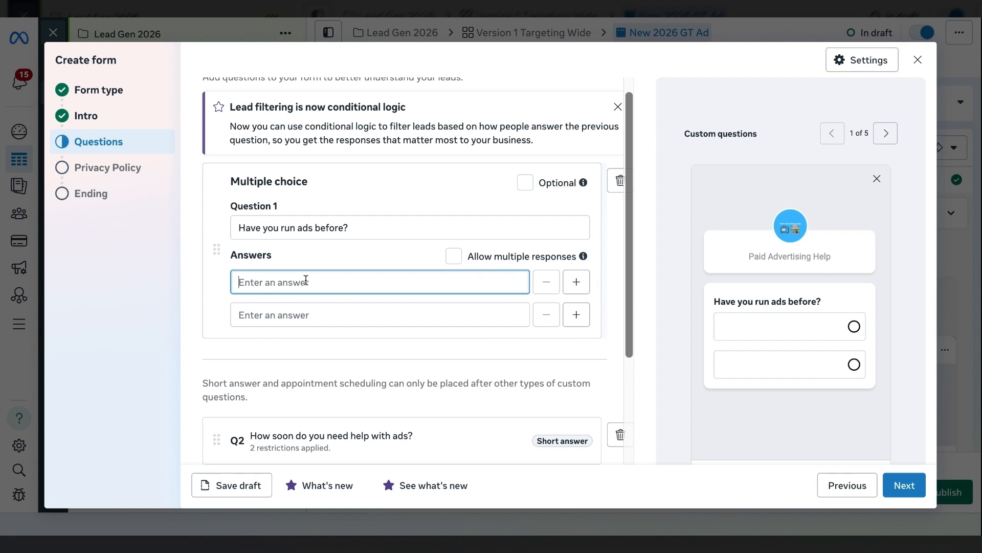
pyautogui.write('Yes')
pyautogui.click(312, 316)
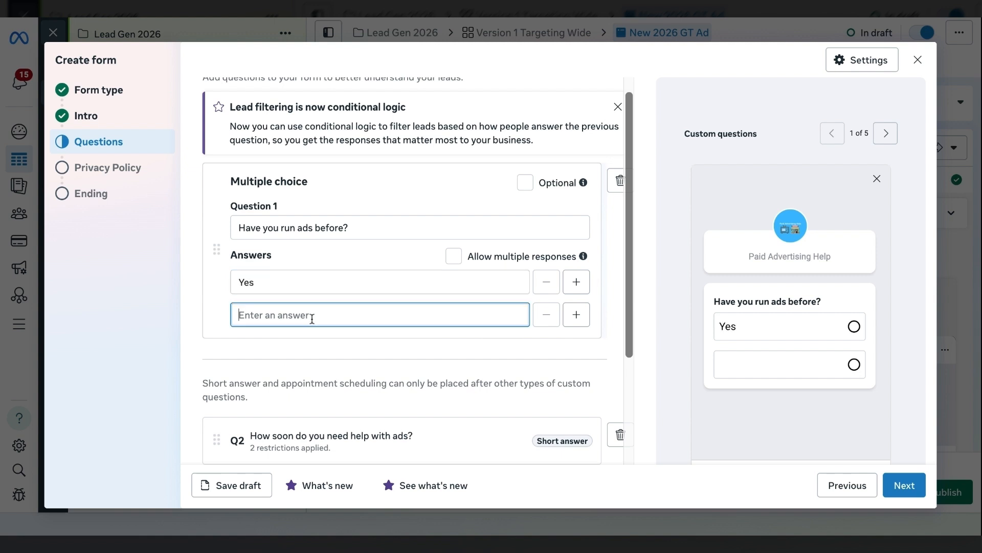
pyautogui.write('No')
# Preview the form's custom question pages through to the prefilled contact information page
pyautogui.scroll(-2, 532, 373)
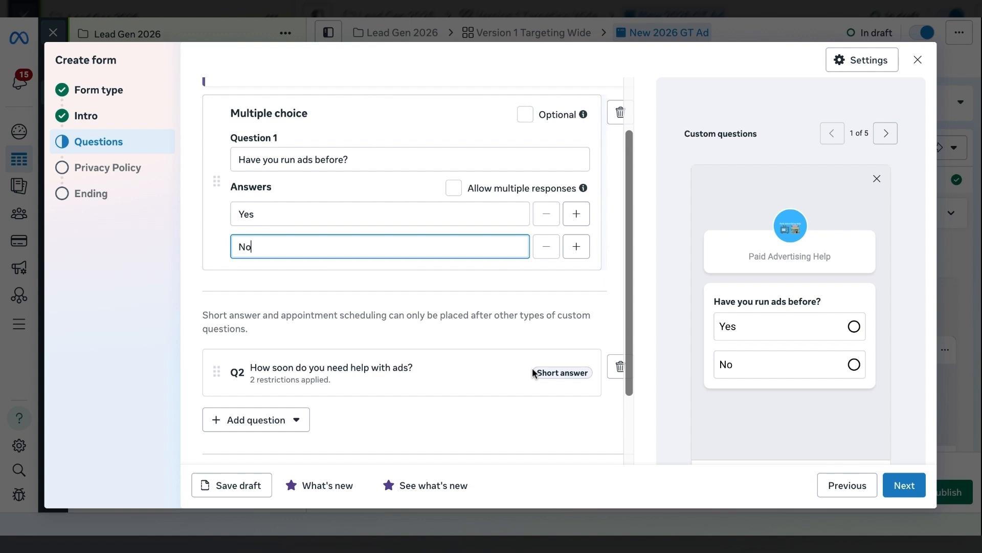
pyautogui.scroll(-2, 532, 373)
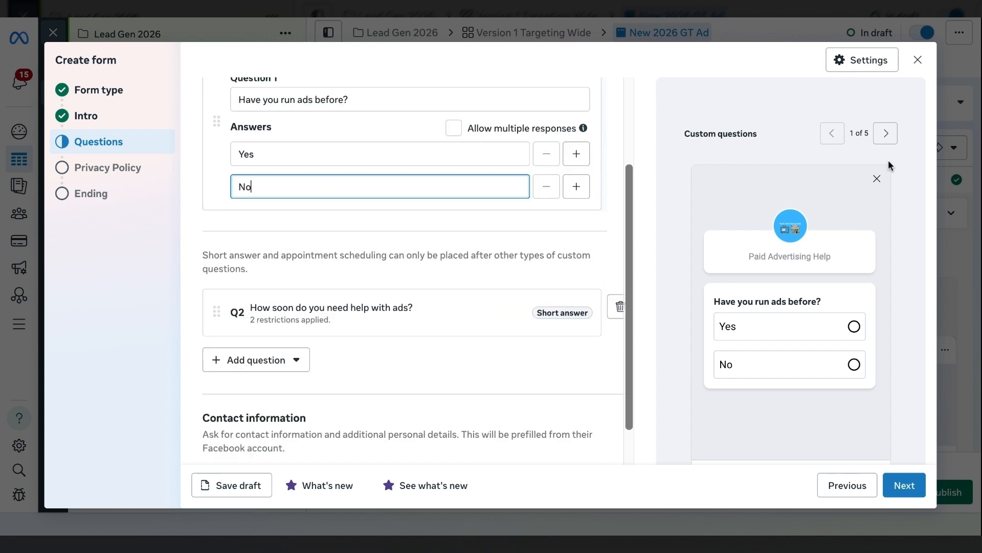
pyautogui.click(885, 134)
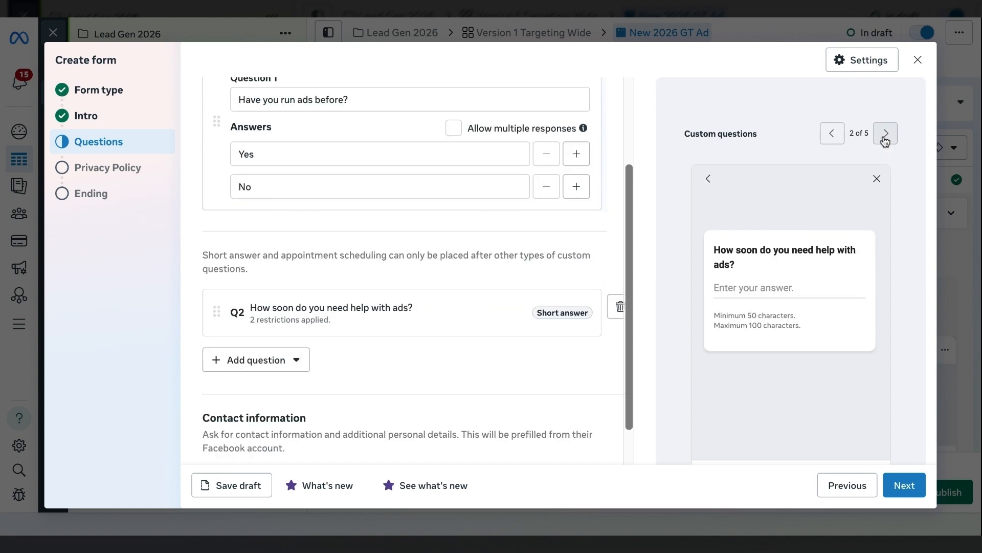
pyautogui.click(885, 134)
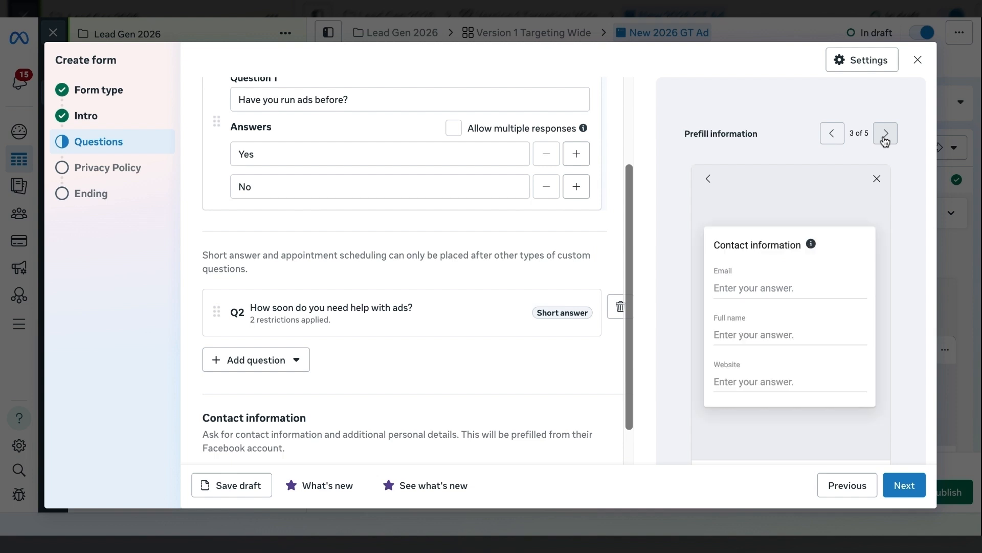
# Enter the contact information description "We will use this information only to contact you in confidence."
pyautogui.scroll(-1, 603, 330)
pyautogui.scroll(-4, 499, 330)
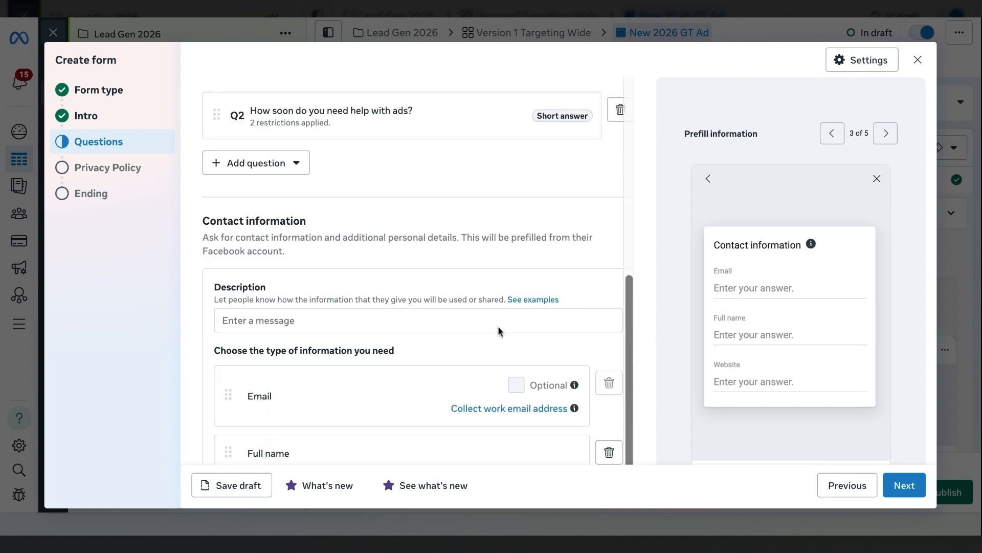
pyautogui.scroll(-2, 499, 328)
pyautogui.scroll(-1, 306, 167)
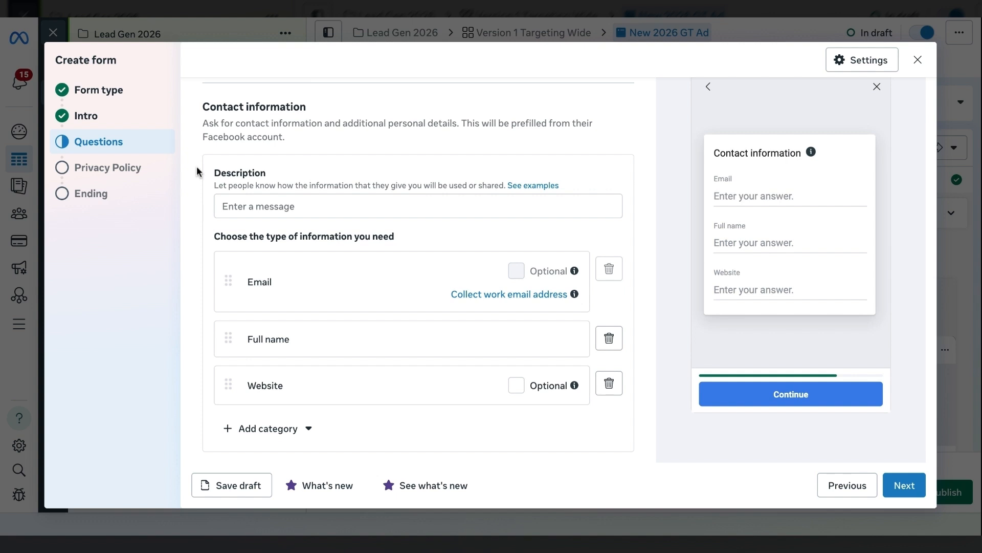
pyautogui.click(317, 206)
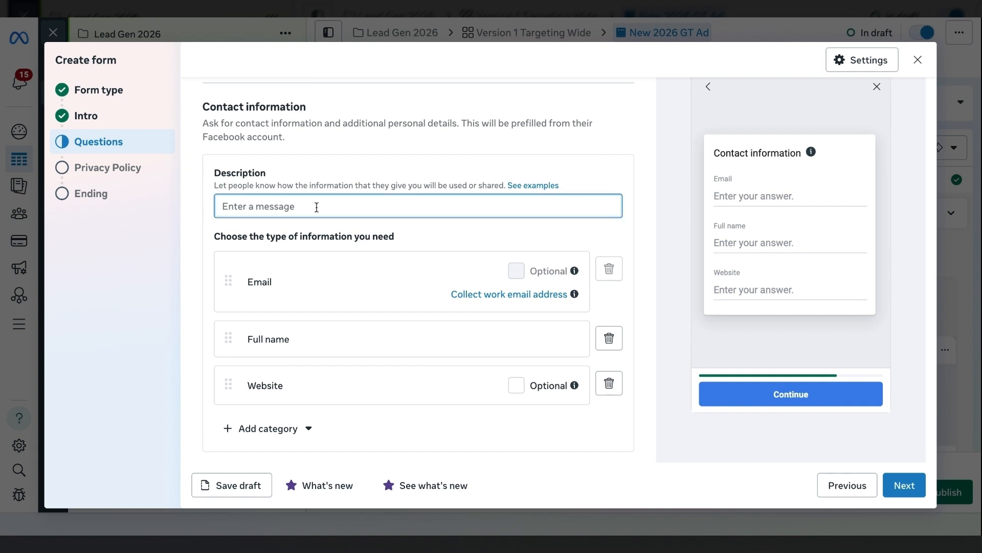
pyautogui.write('We wi')
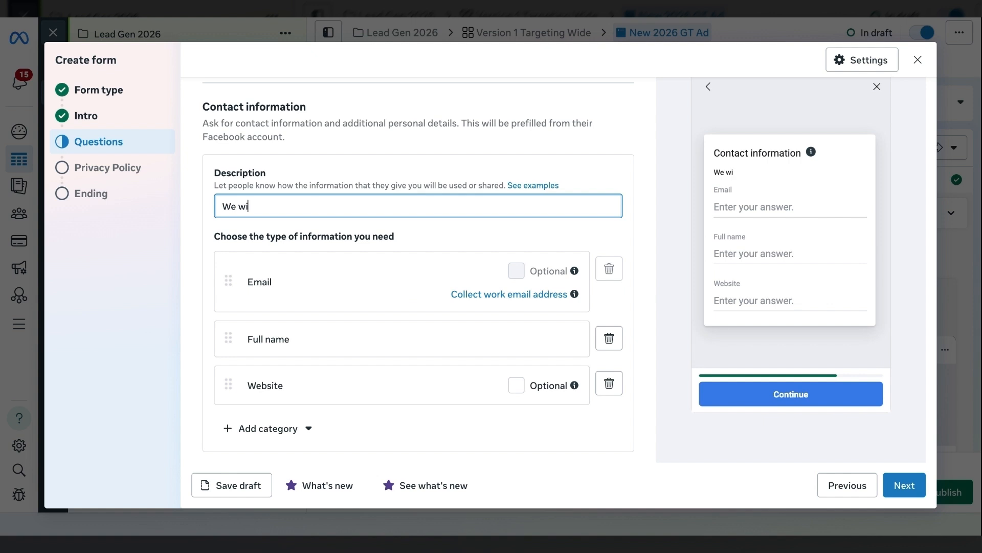
pyautogui.write('ll use this information')
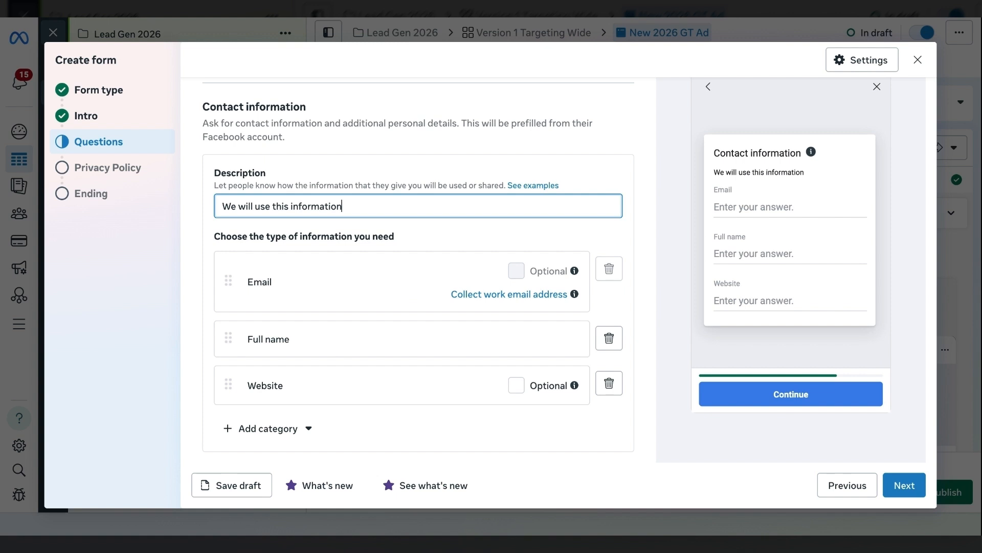
pyautogui.write(' only to contact you')
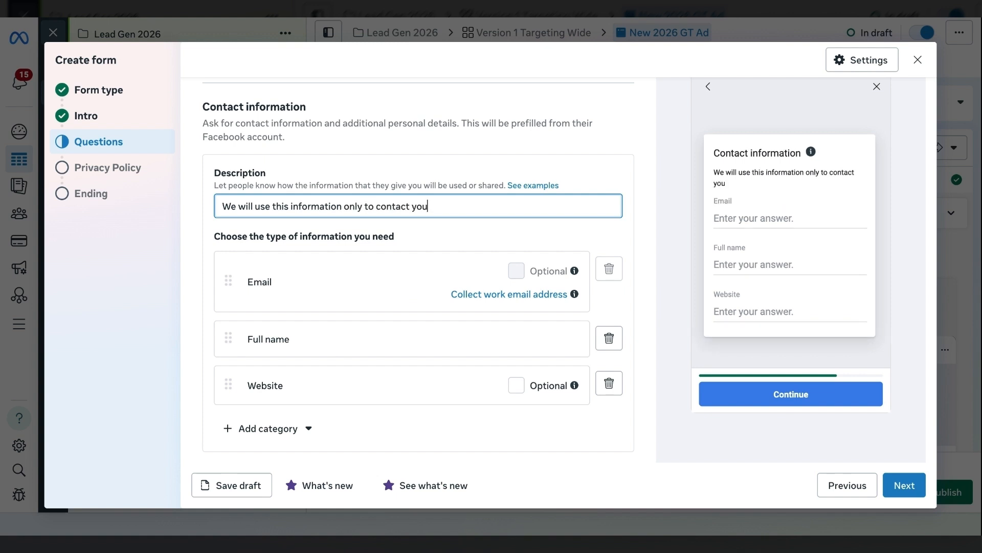
pyautogui.write(' in confidence.')
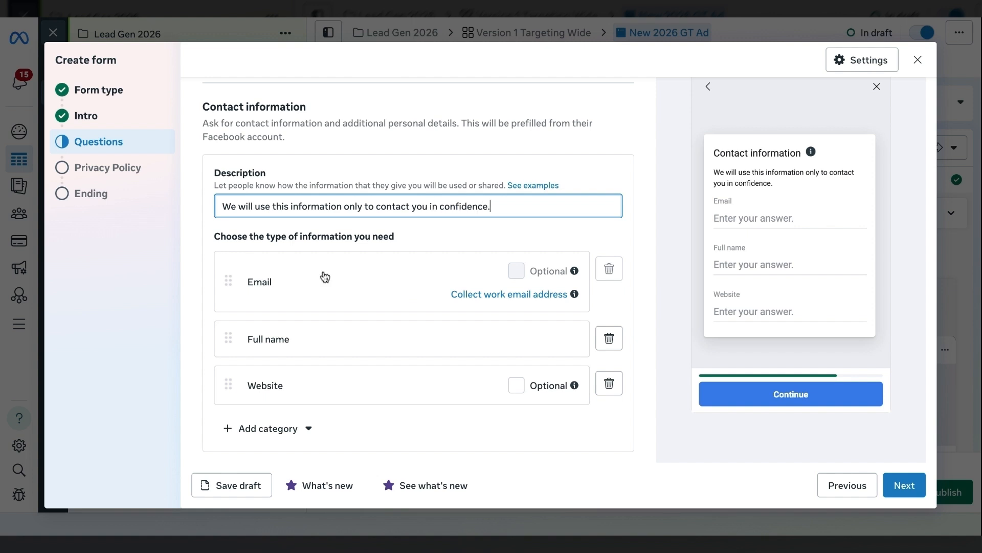
# Add City from the contact fields to the contact information requested in the form
pyautogui.scroll(-1, 412, 235)
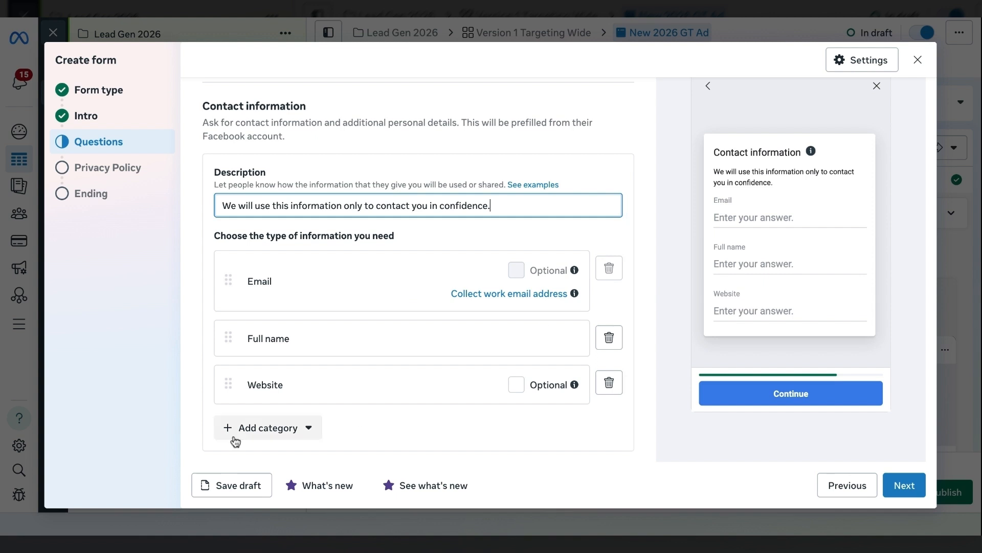
pyautogui.click(313, 433)
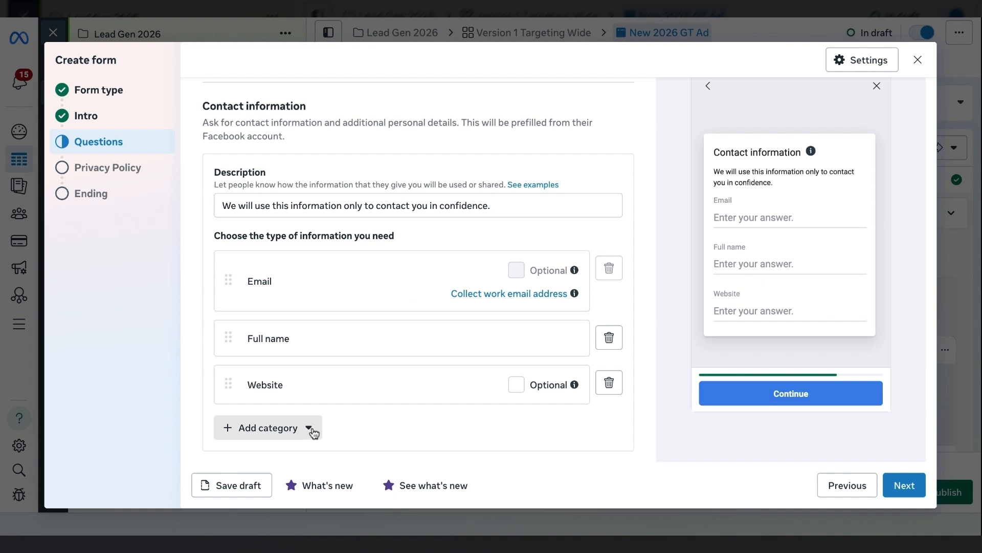
pyautogui.moveTo(310, 295)
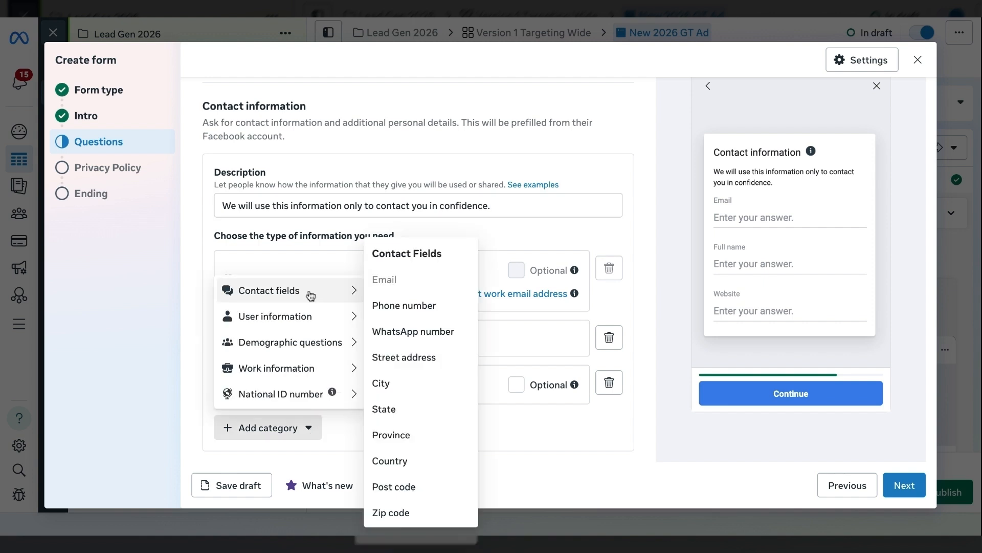
pyautogui.moveTo(307, 318)
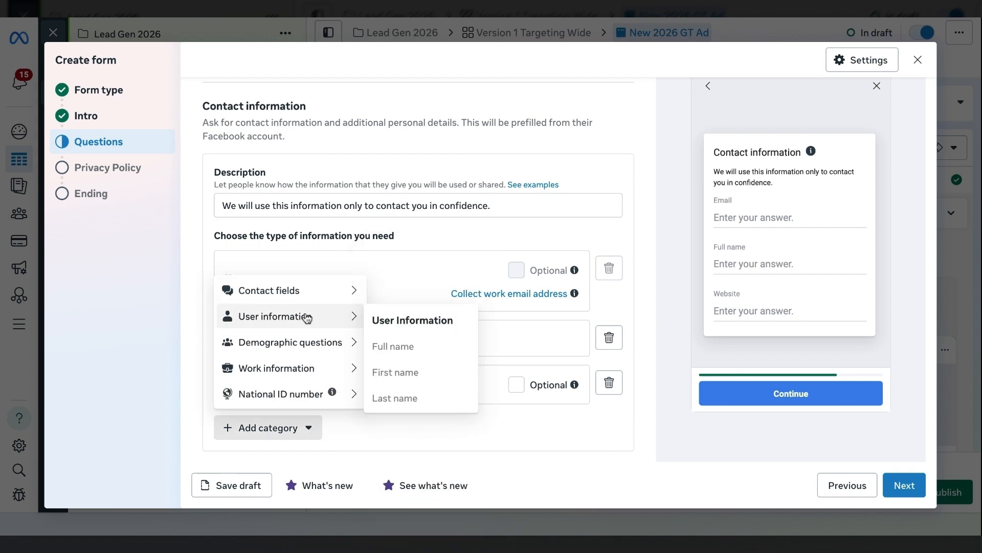
pyautogui.moveTo(308, 346)
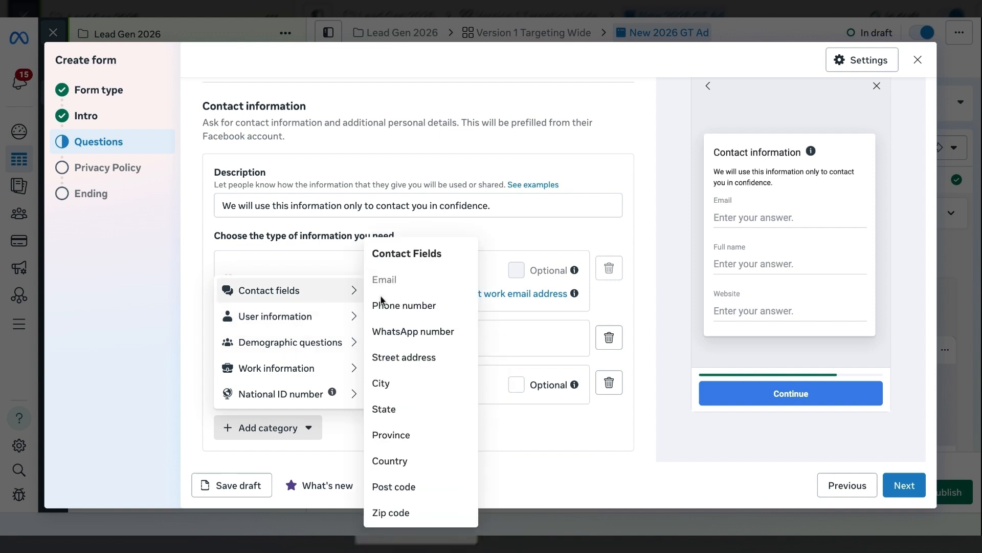
pyautogui.click(413, 396)
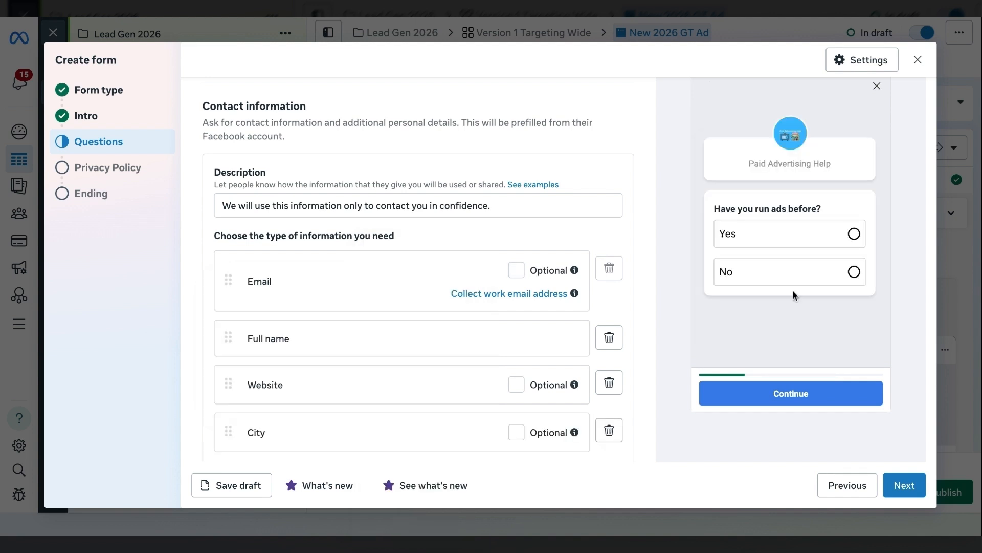
# Advance the form preview to the contact information page to check the description and requested fields
pyautogui.scroll(2, 794, 290)
pyautogui.click(886, 134)
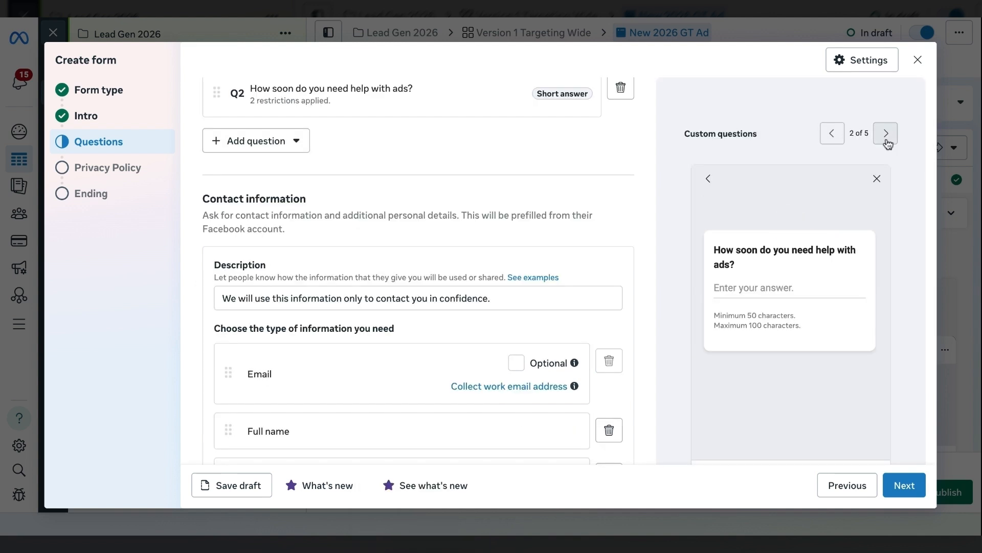
pyautogui.click(886, 134)
pyautogui.scroll(-1, 835, 292)
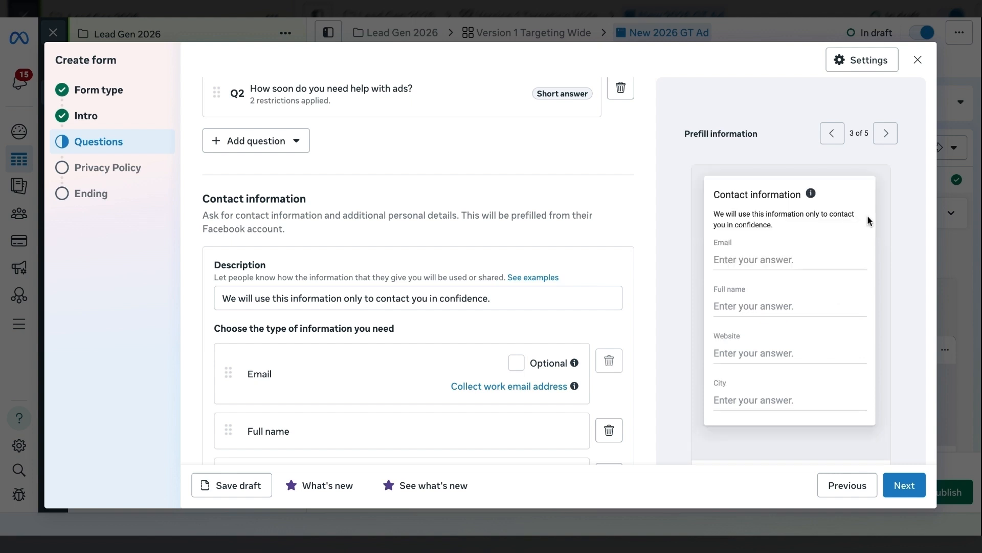
pyautogui.click(904, 485)
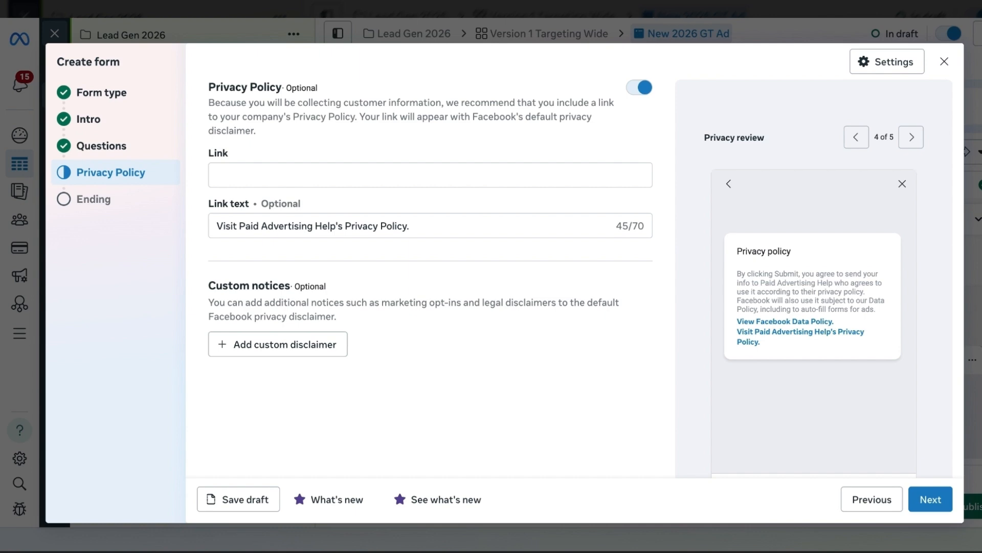
pyautogui.click(279, 169)
pyautogui.write('http://paidadvertisinghelp.com/privacy-policy')
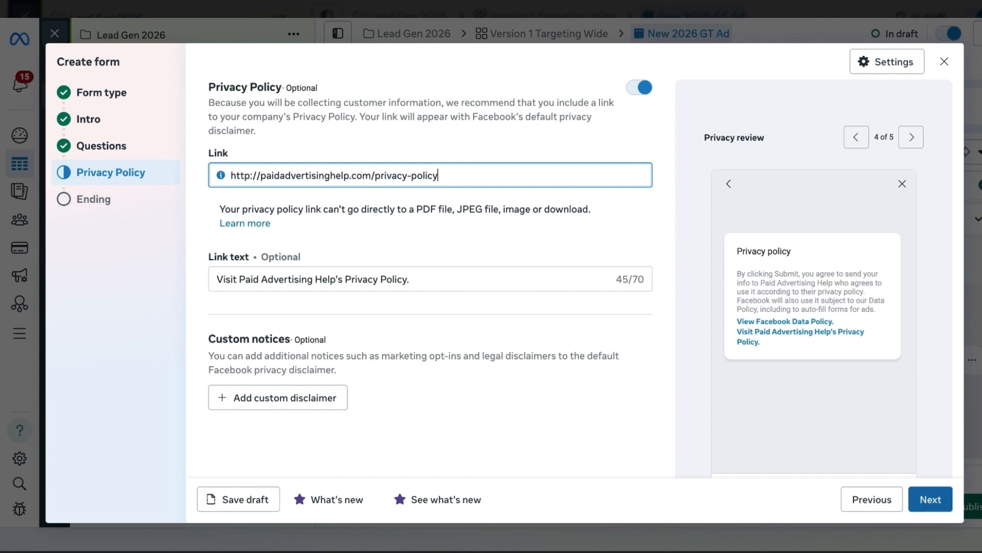
pyautogui.click(930, 499)
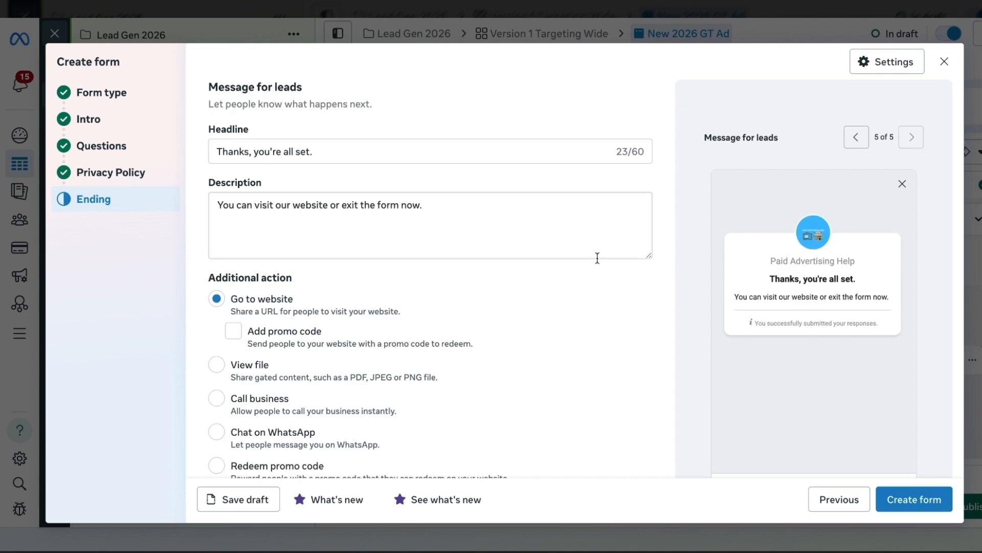
pyautogui.scroll(-3, 471, 269)
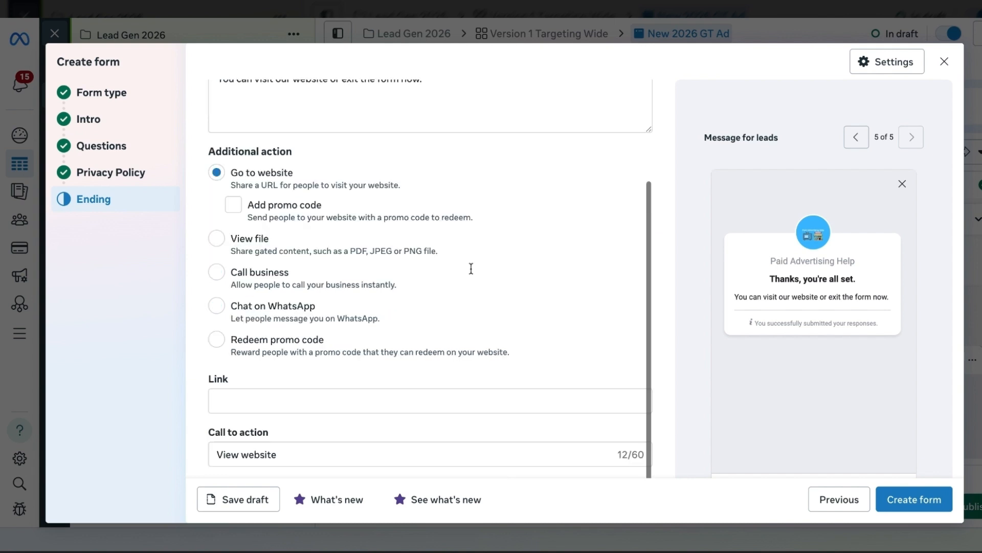
pyautogui.click(302, 400)
pyautogui.write('http://paidadvertisinghelp.com/privacy-policy')
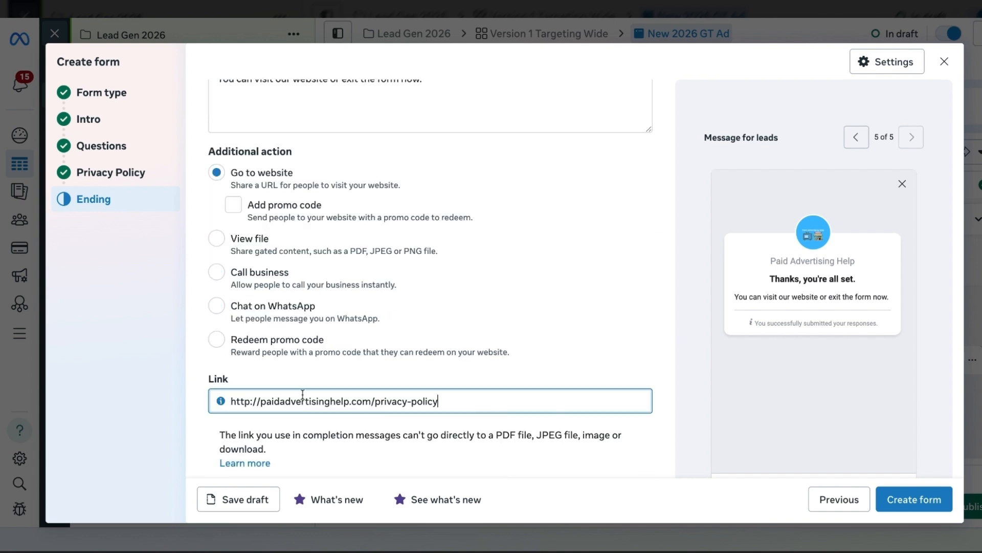
pyautogui.moveTo(377, 403); pyautogui.dragTo(538, 403)
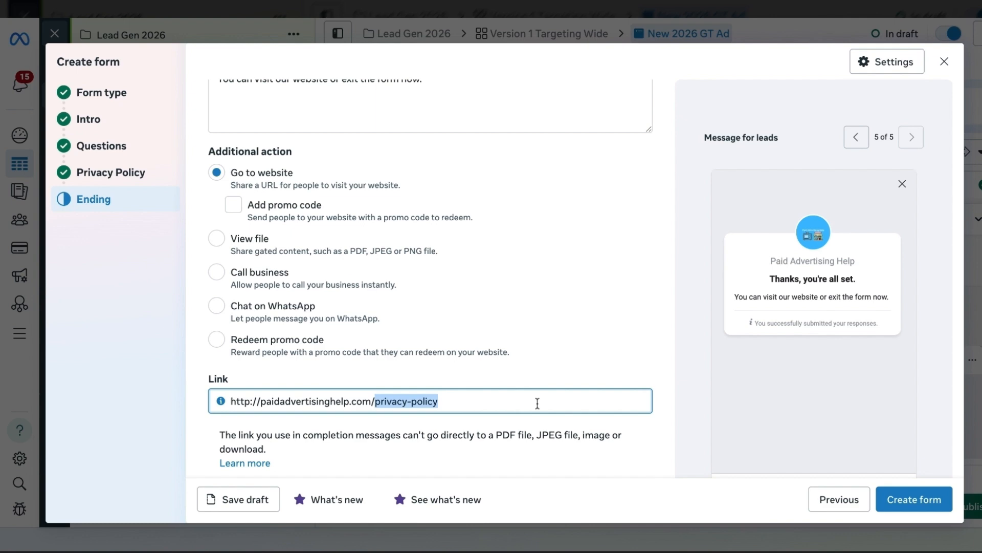
# Review the ending message for leads and create the finished instant form for the ad
pyautogui.scroll(2, 509, 265)
pyautogui.scroll(1, 588, 322)
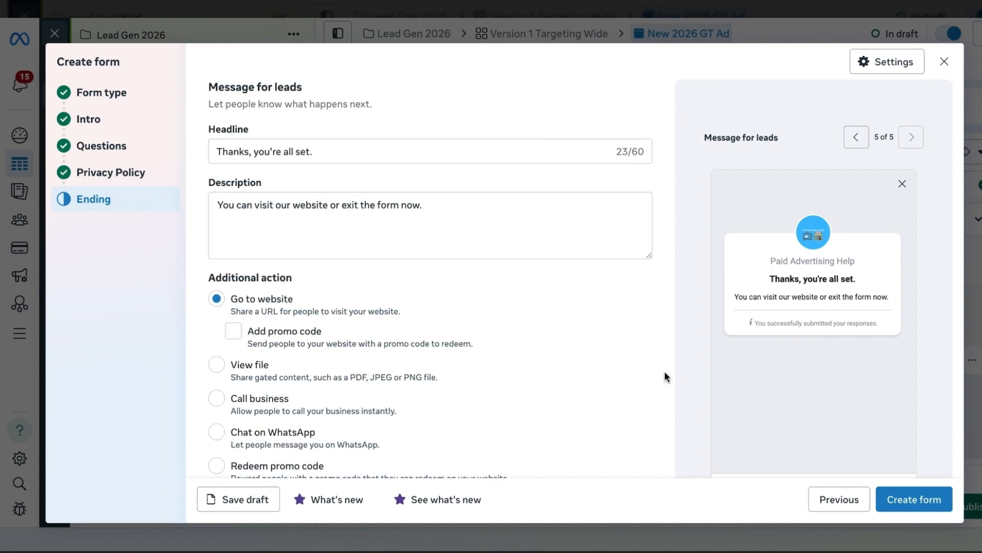
pyautogui.click(903, 505)
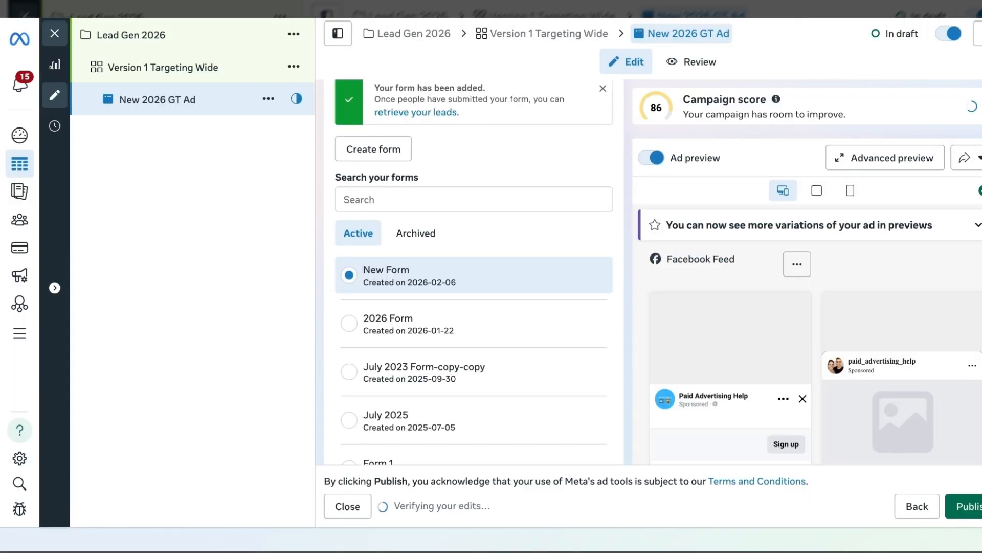
pyautogui.scroll(-3, 541, 381)
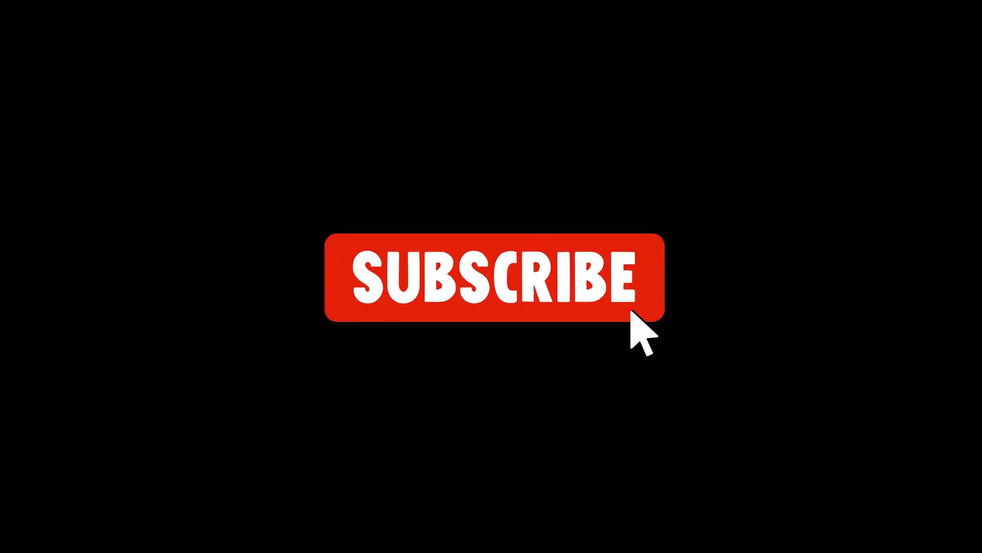